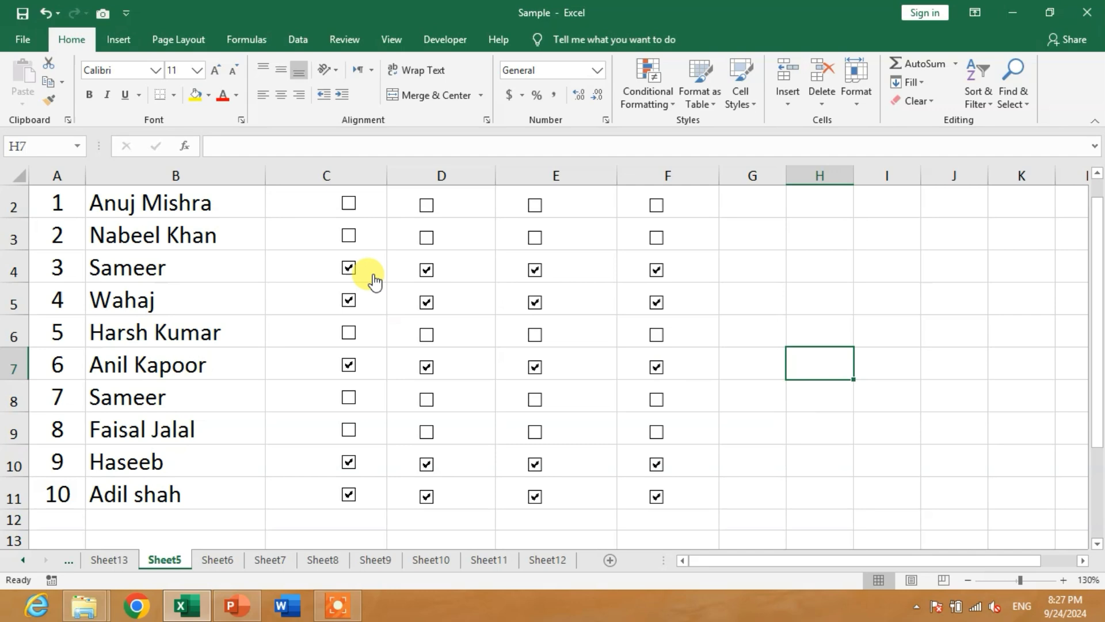
Step: Delete the single checkbox in C2, then undo to restore it
right_click(344, 208)
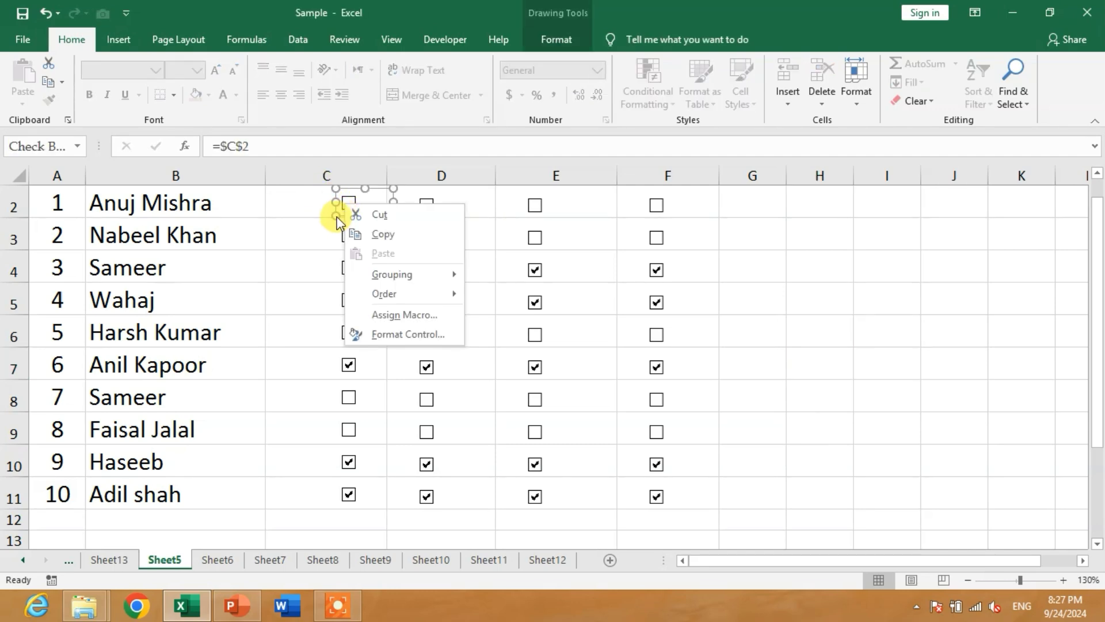
left_click(338, 220)
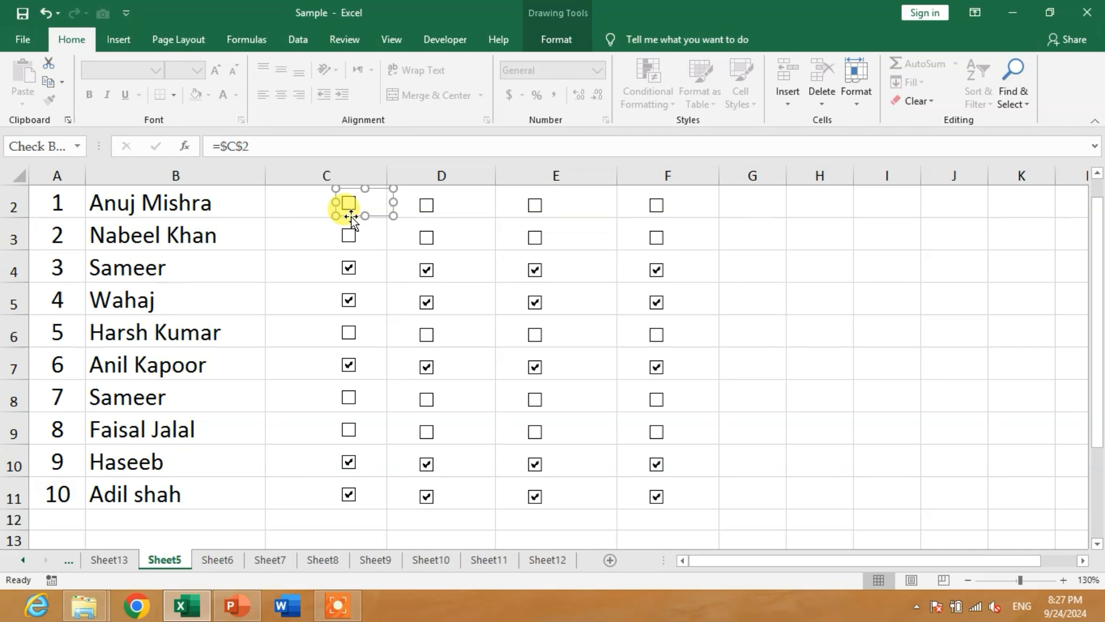
key("Delete")
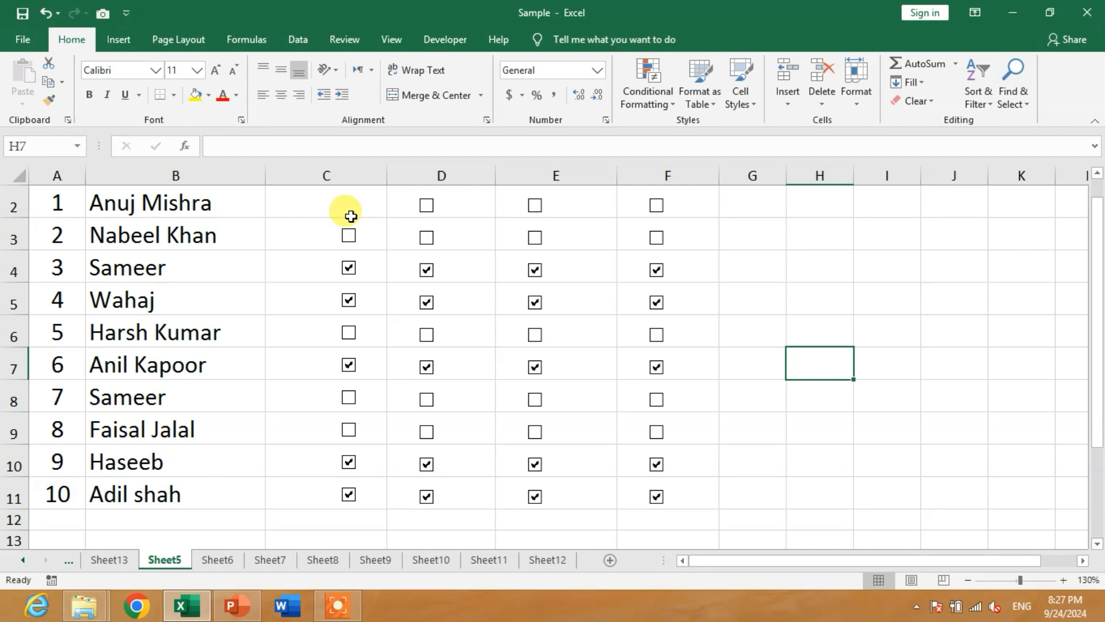
key("ctrl+z")
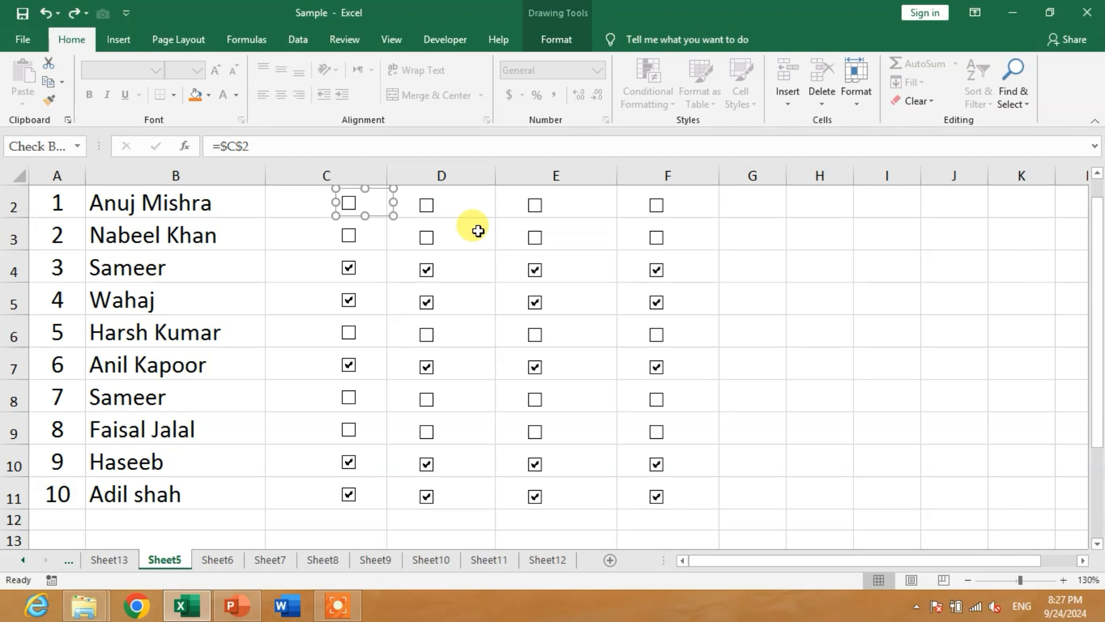
Step: Deselect the checkbox and close Go To Special from Find & Select without selecting anything
left_click(742, 297)
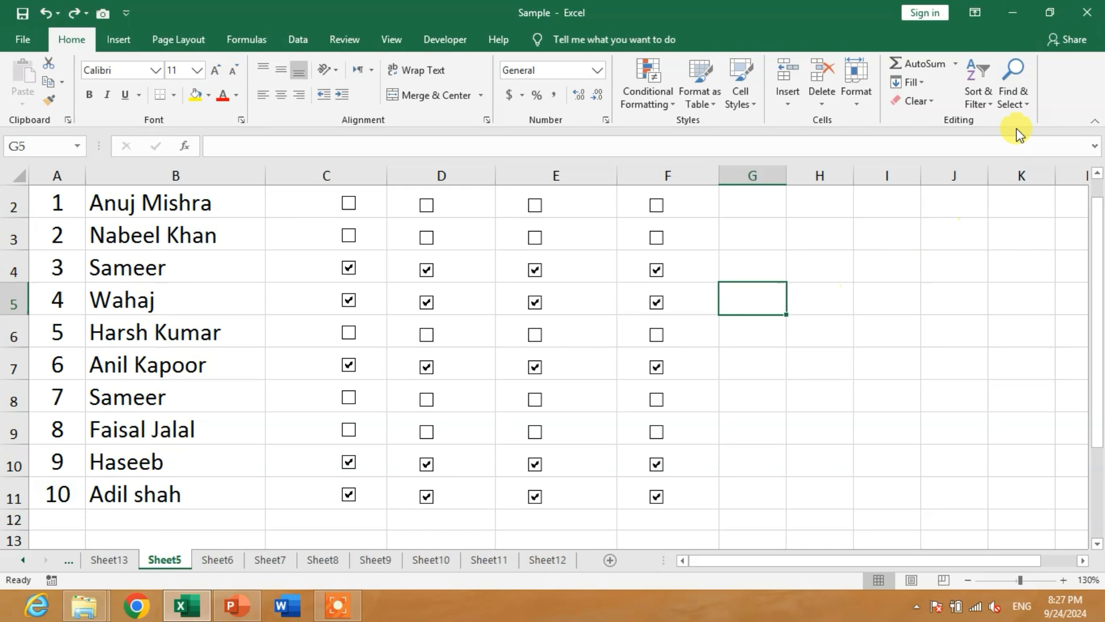
left_click(1015, 95)
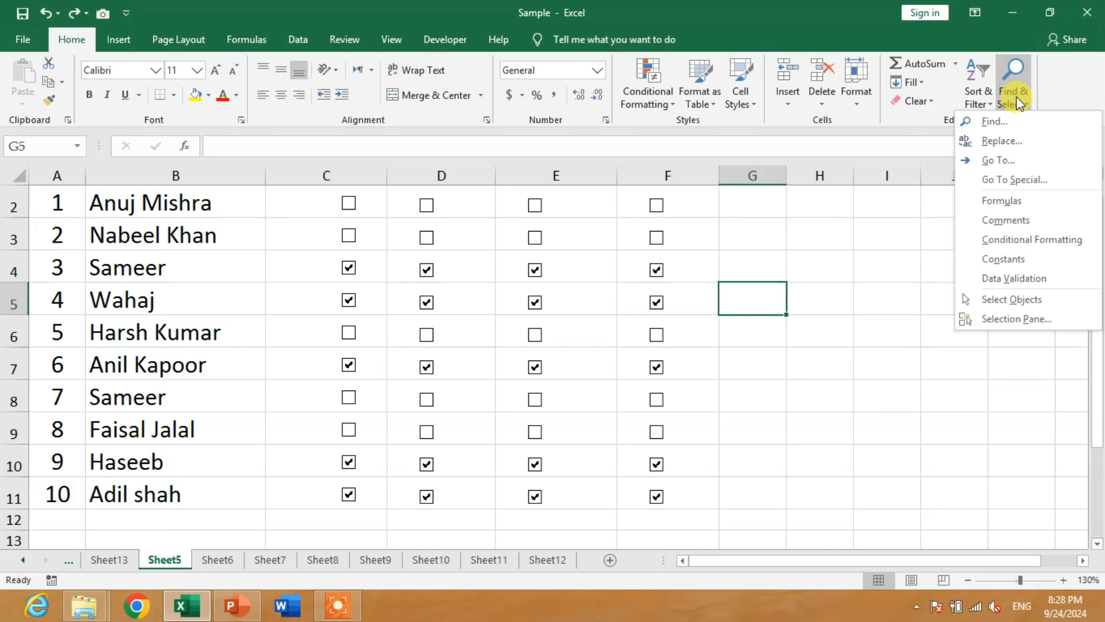
left_click(1002, 181)
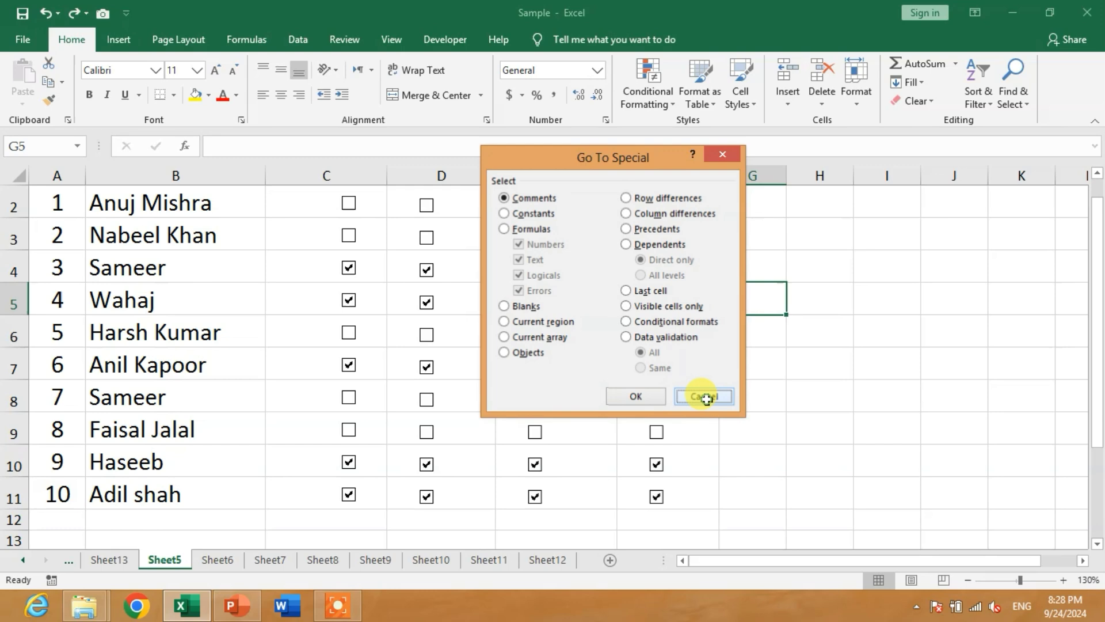
left_click(707, 399)
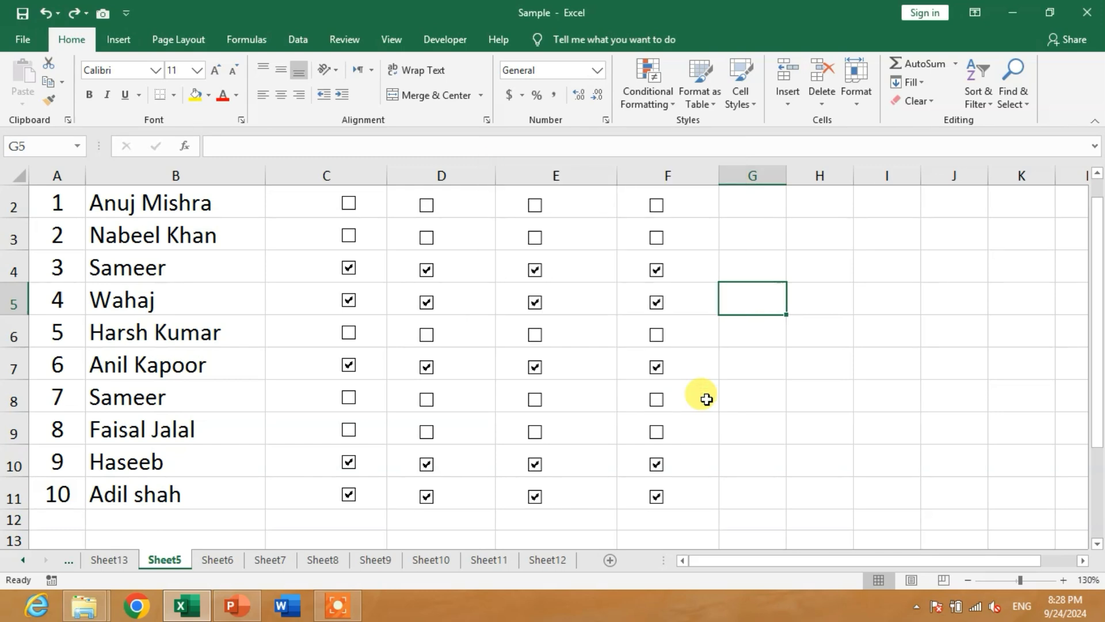
Step: Select every checkbox on the sheet through Go To > Special > Objects
key("ctrl+g")
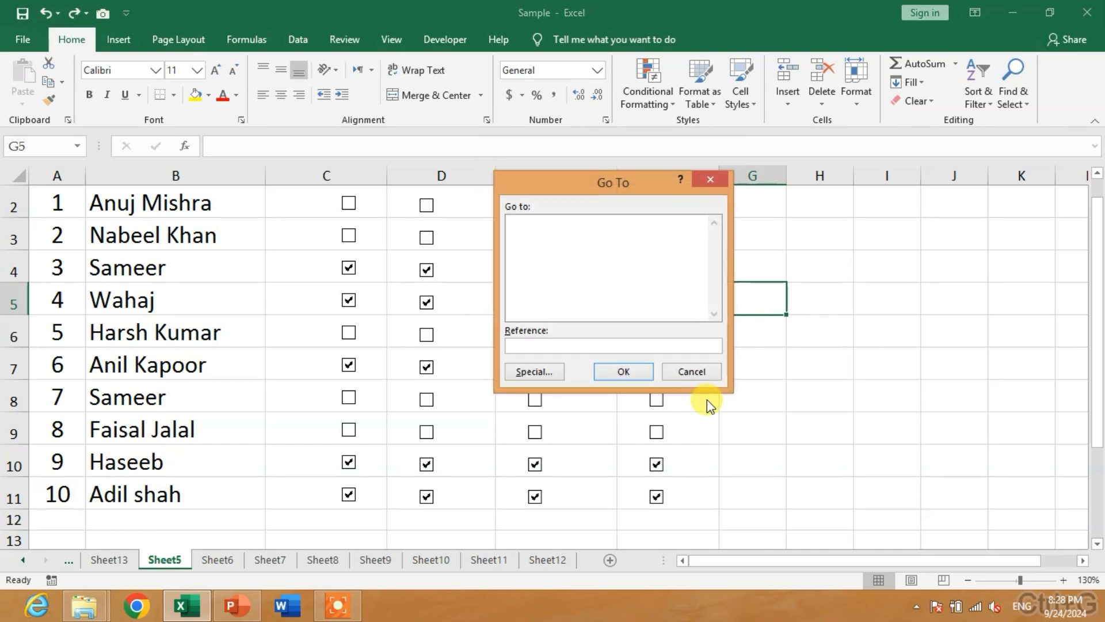
left_click(534, 372)
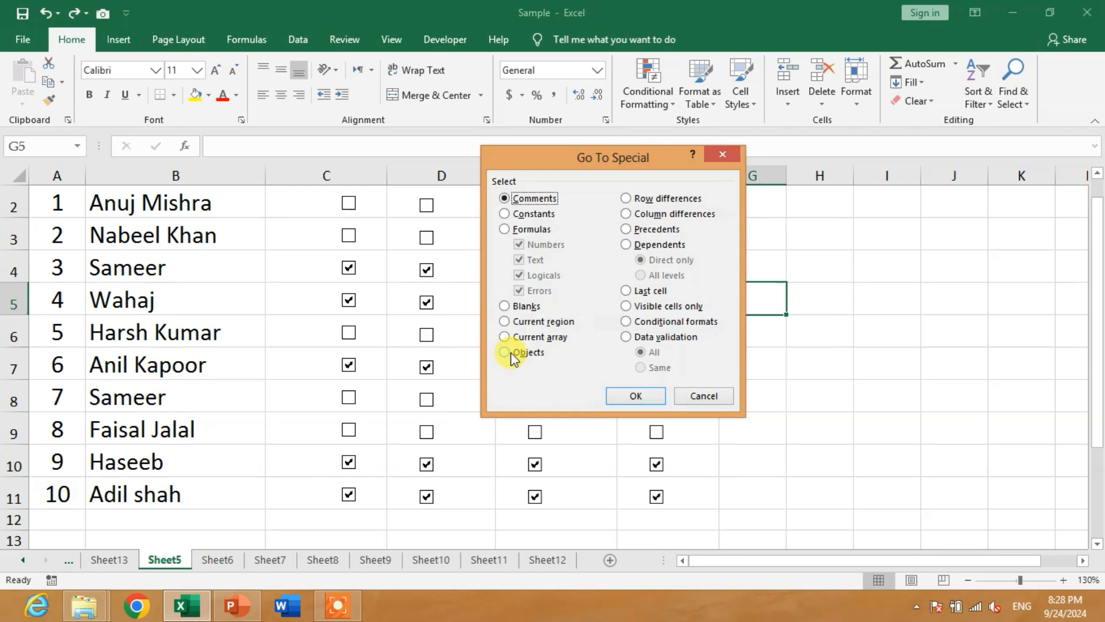
left_click(506, 352)
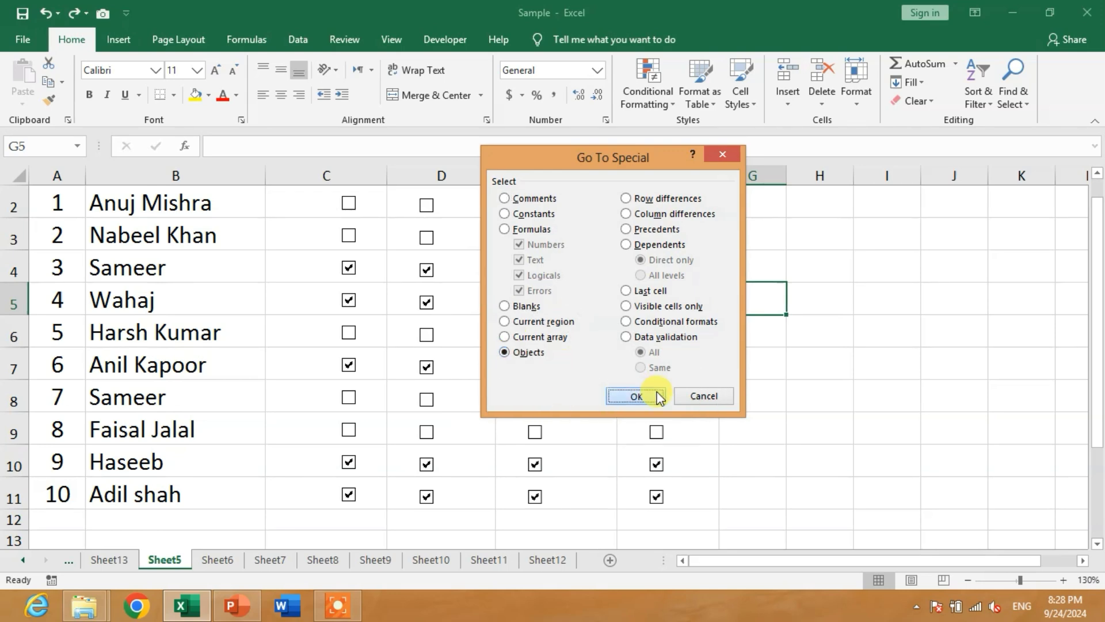
left_click(637, 395)
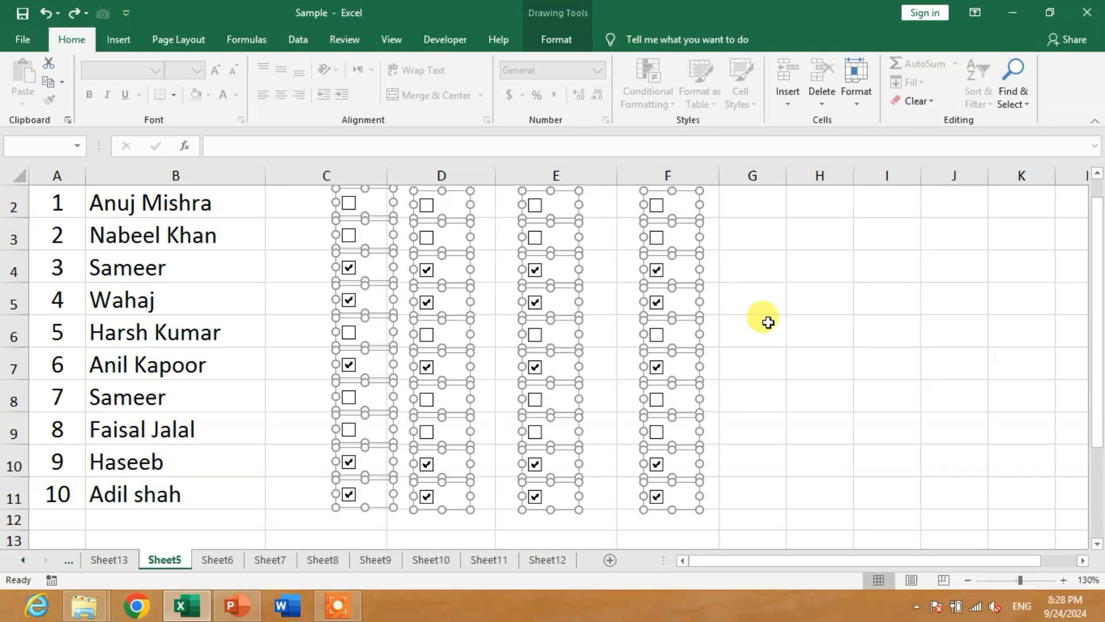
Step: Delete the selected checkboxes, leaving only the ten numbered names
key("Delete")
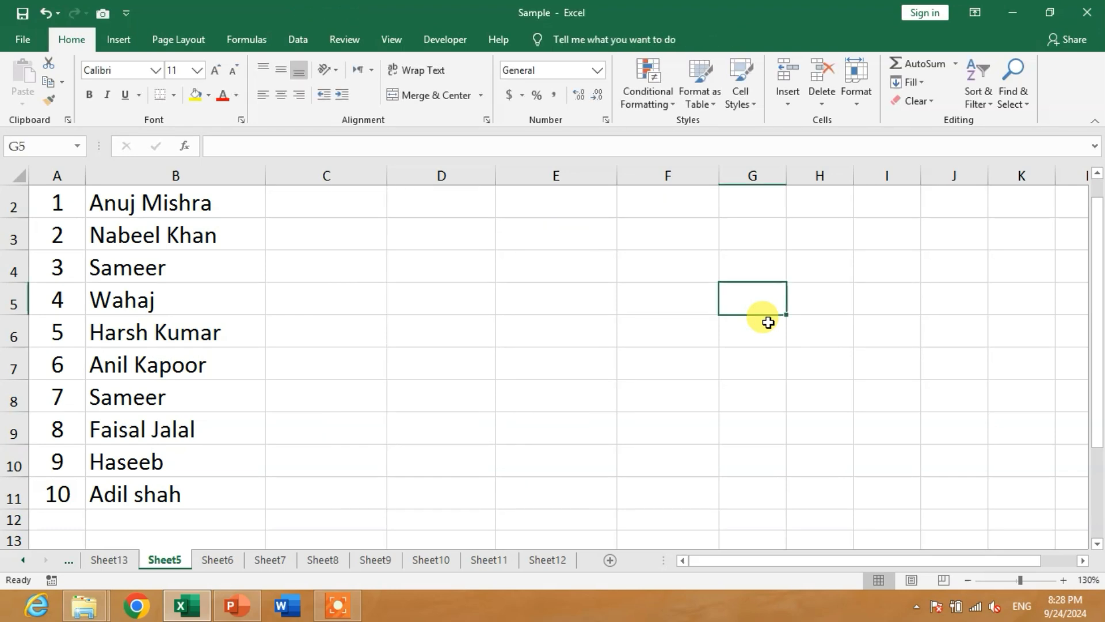